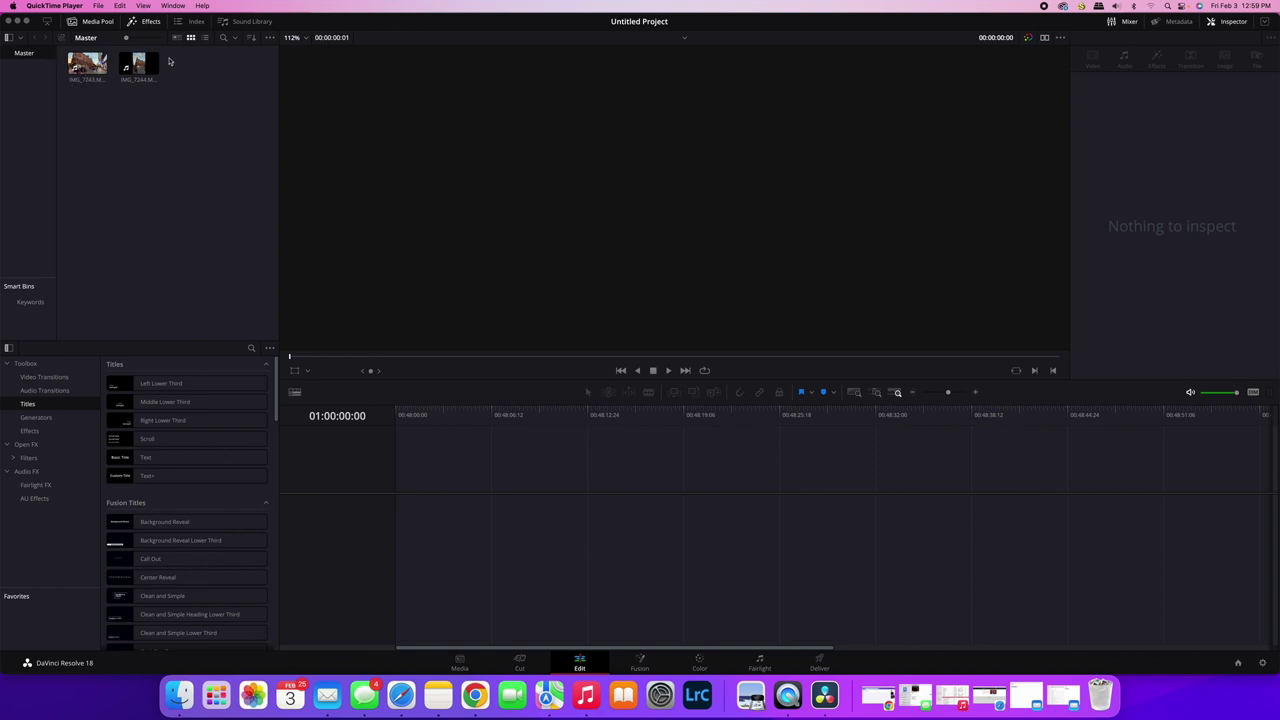
# Open Project Settings and look over the timeline resolution list without changing it.
pyautogui.click(295, 273)
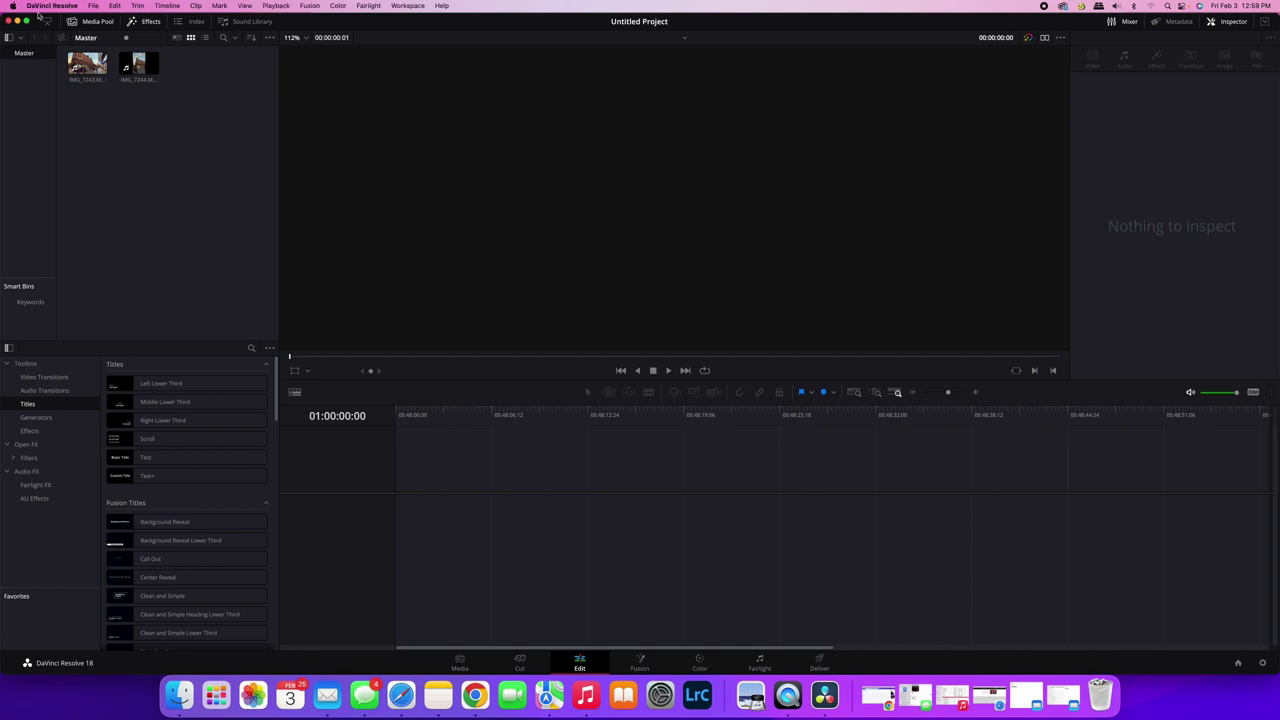
pyautogui.click(93, 5)
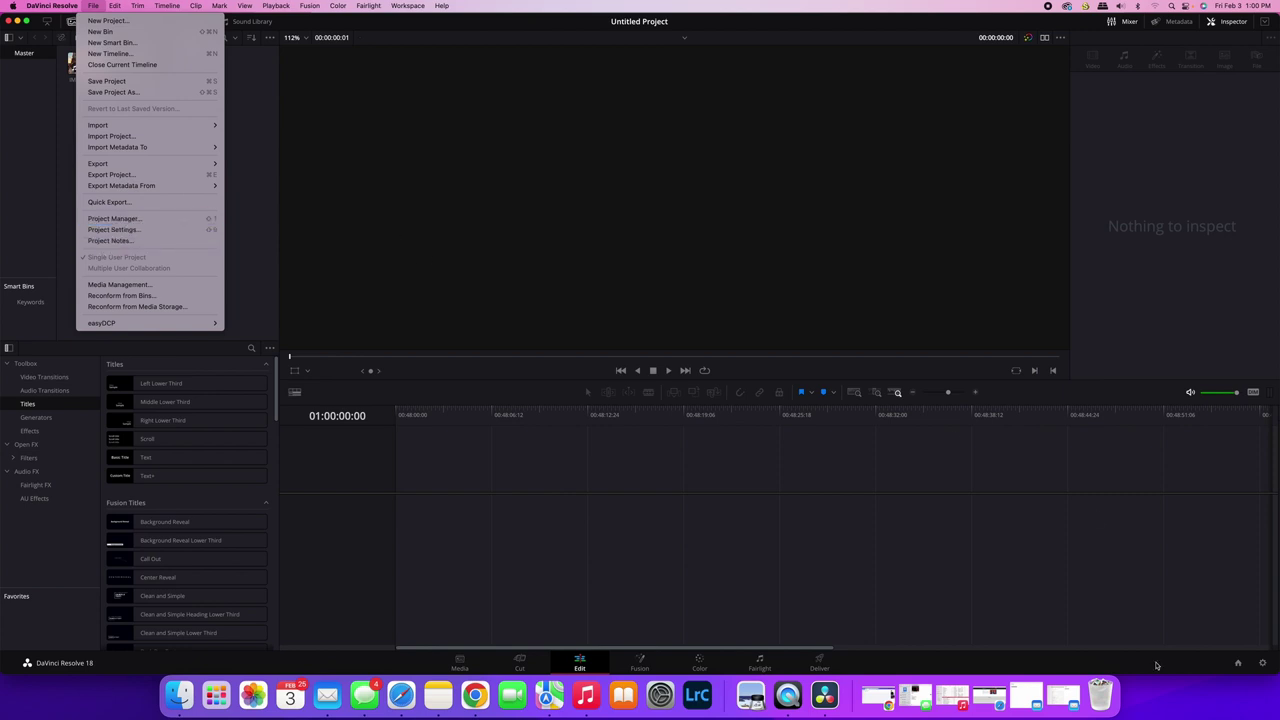
pyautogui.click(1263, 667)
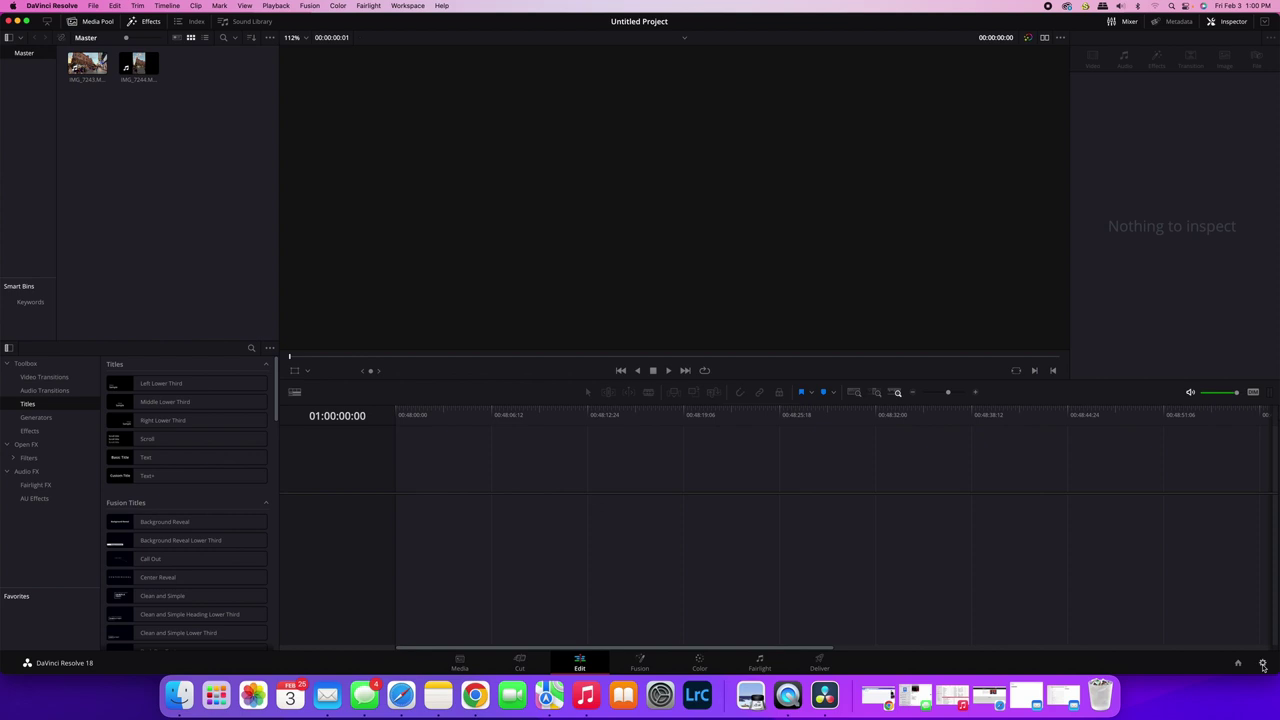
pyautogui.click(1263, 667)
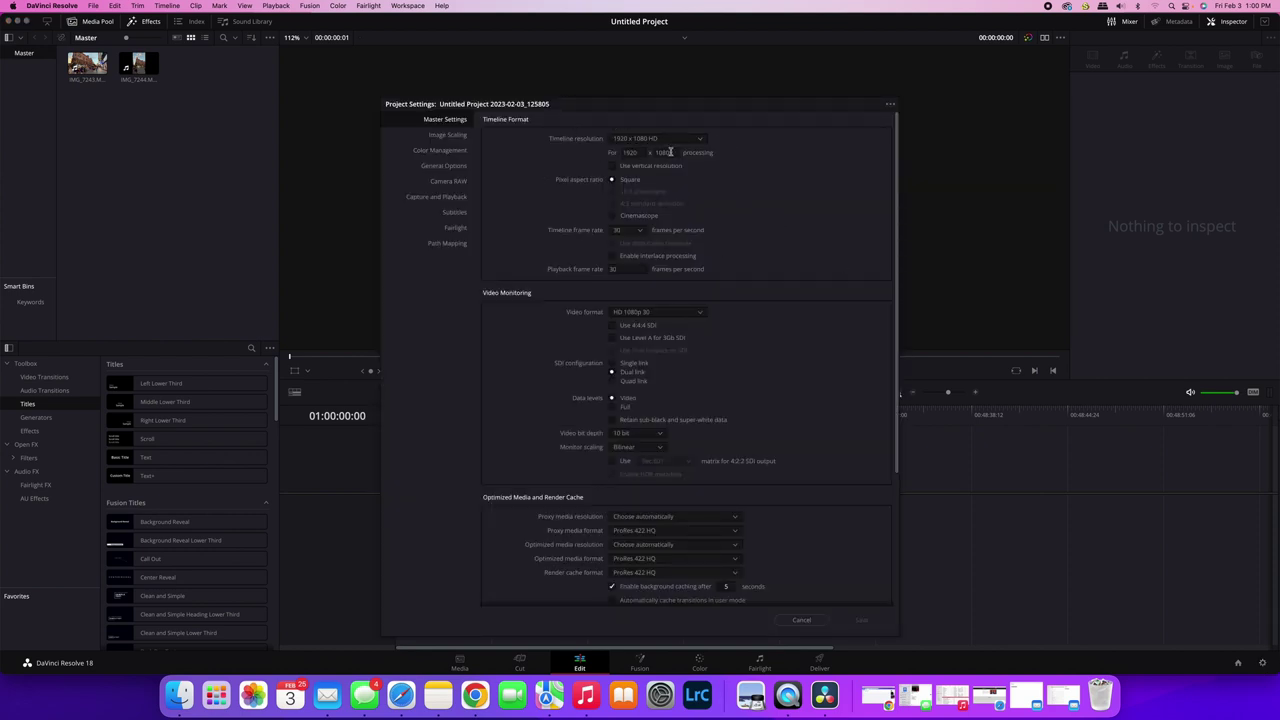
pyautogui.click(700, 140)
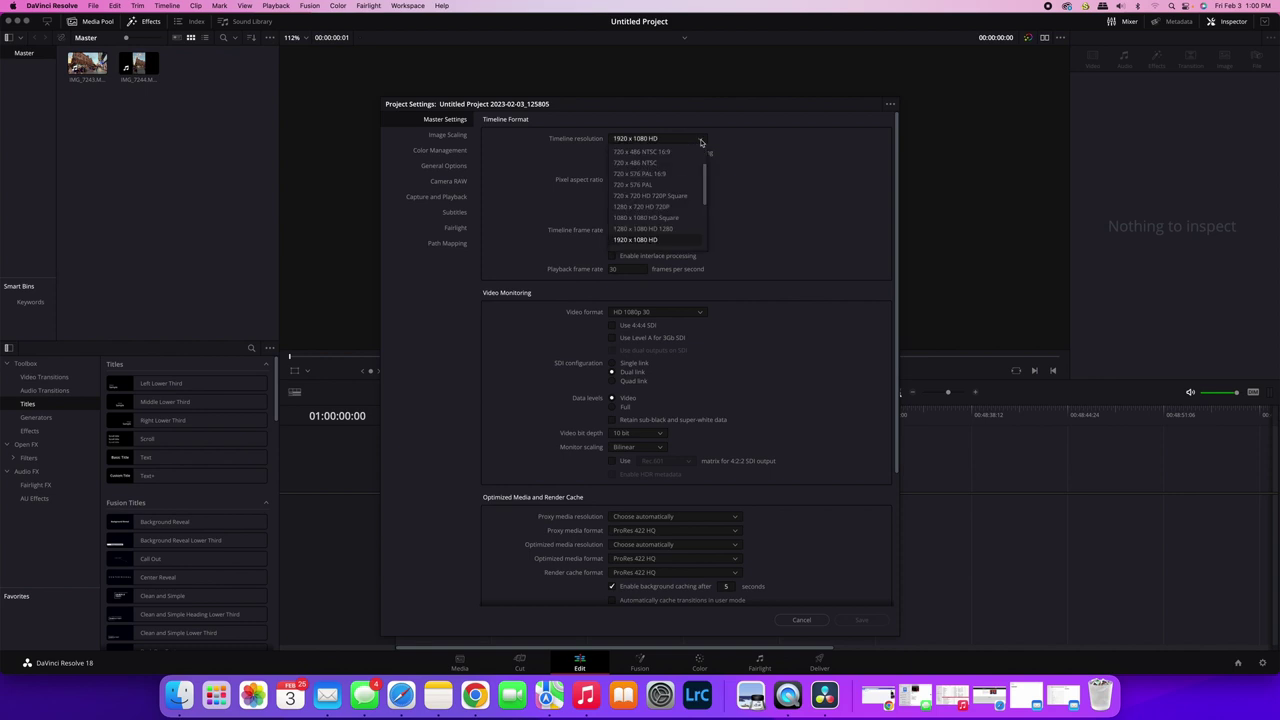
pyautogui.scroll(2, 655, 150)
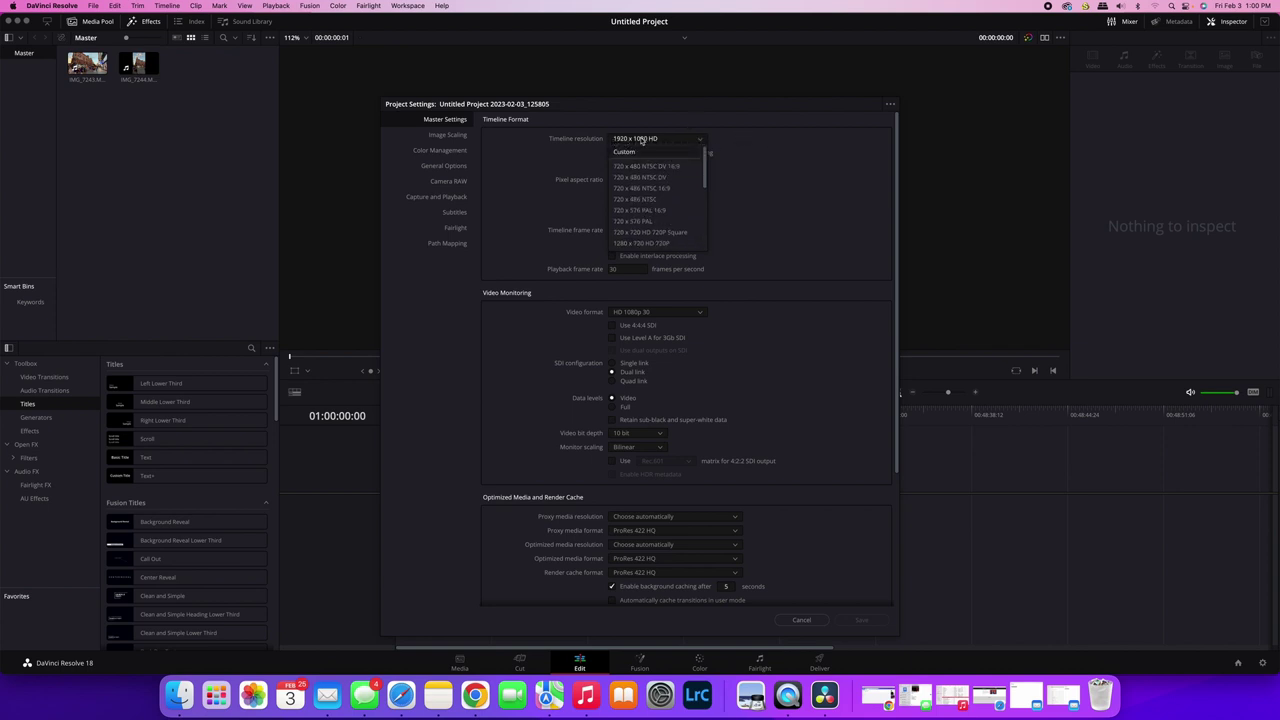
pyautogui.click(741, 163)
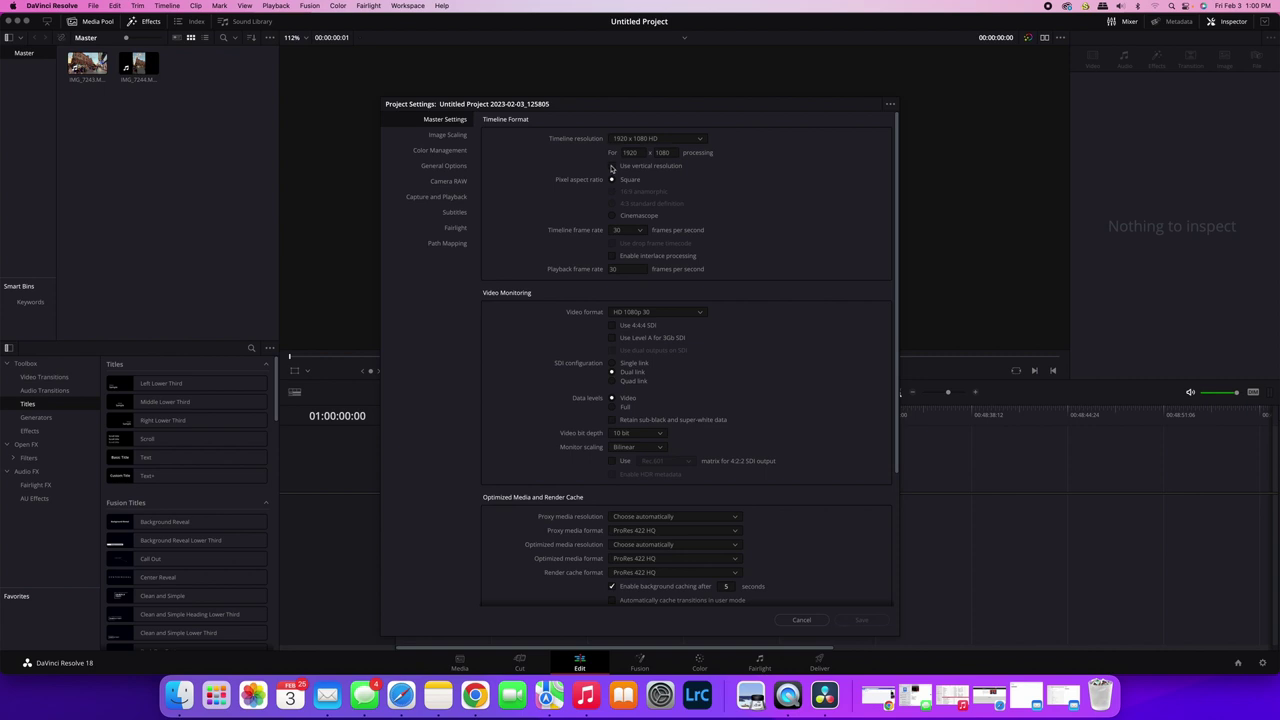
# Switch the timeline to vertical 1080 x 1920, save, and preview clip IMG_7244.
pyautogui.click(669, 155)
pyautogui.scroll(-1, 607, 153)
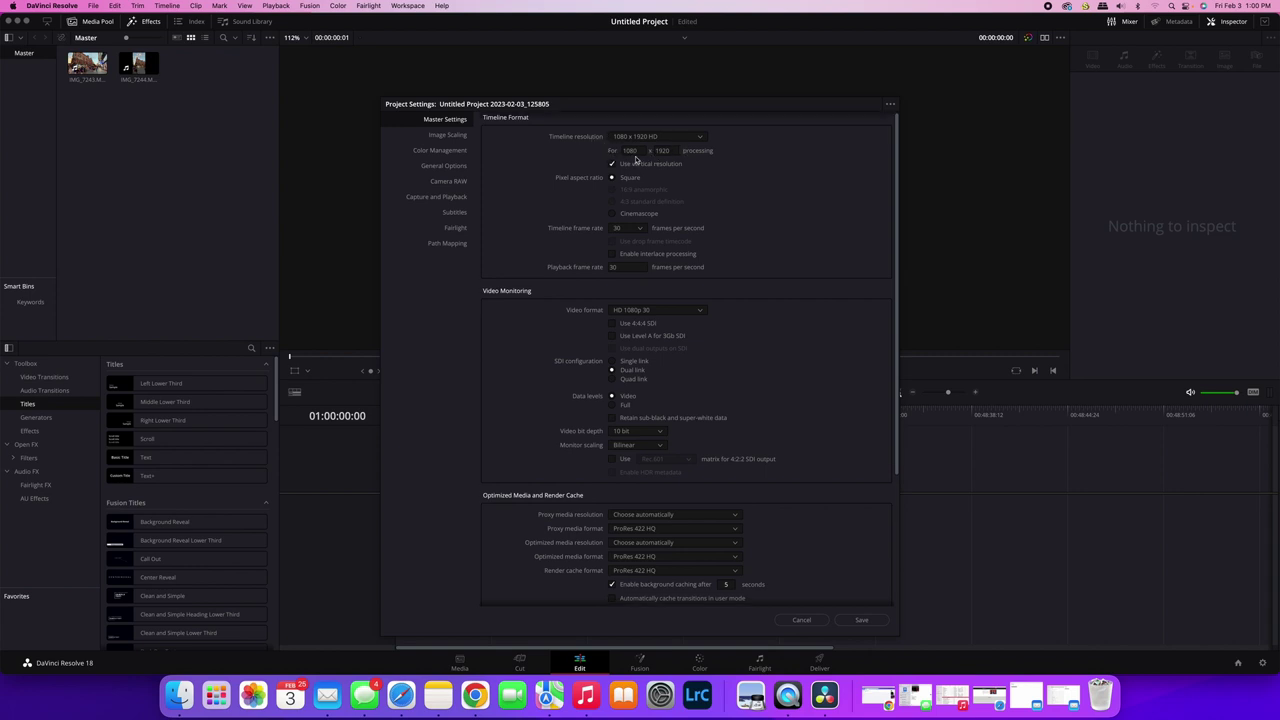
pyautogui.scroll(1, 635, 158)
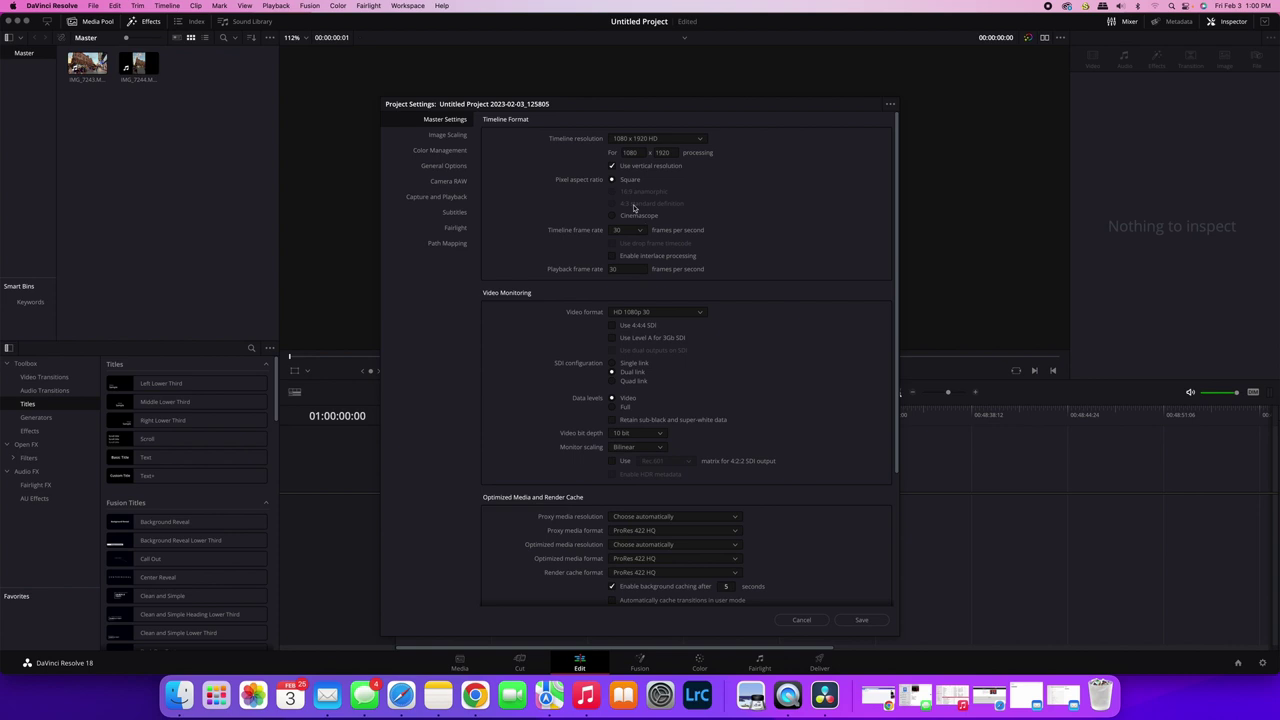
pyautogui.click(861, 621)
pyautogui.click(138, 66)
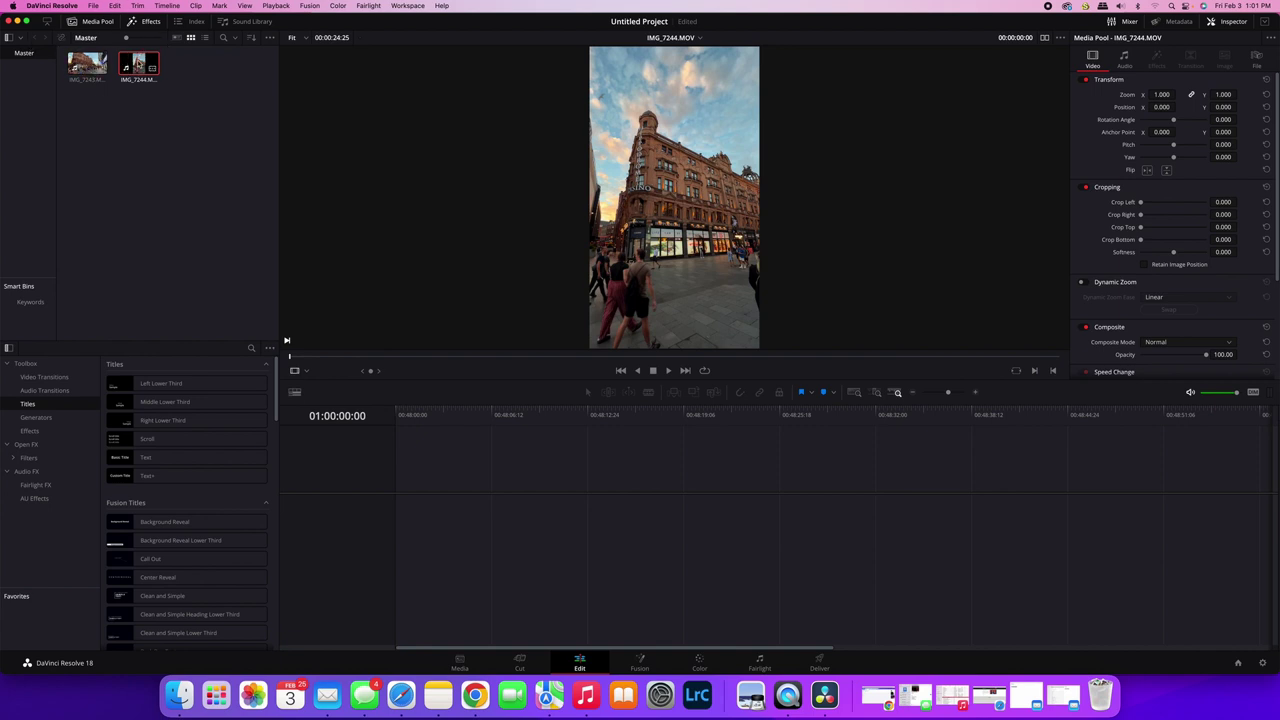
# Drag IMG_7244 to the start of Video 1 to create Timeline 1, then scrub playback past twelve seconds.
pyautogui.moveTo(138, 66); pyautogui.dragTo(458, 541)
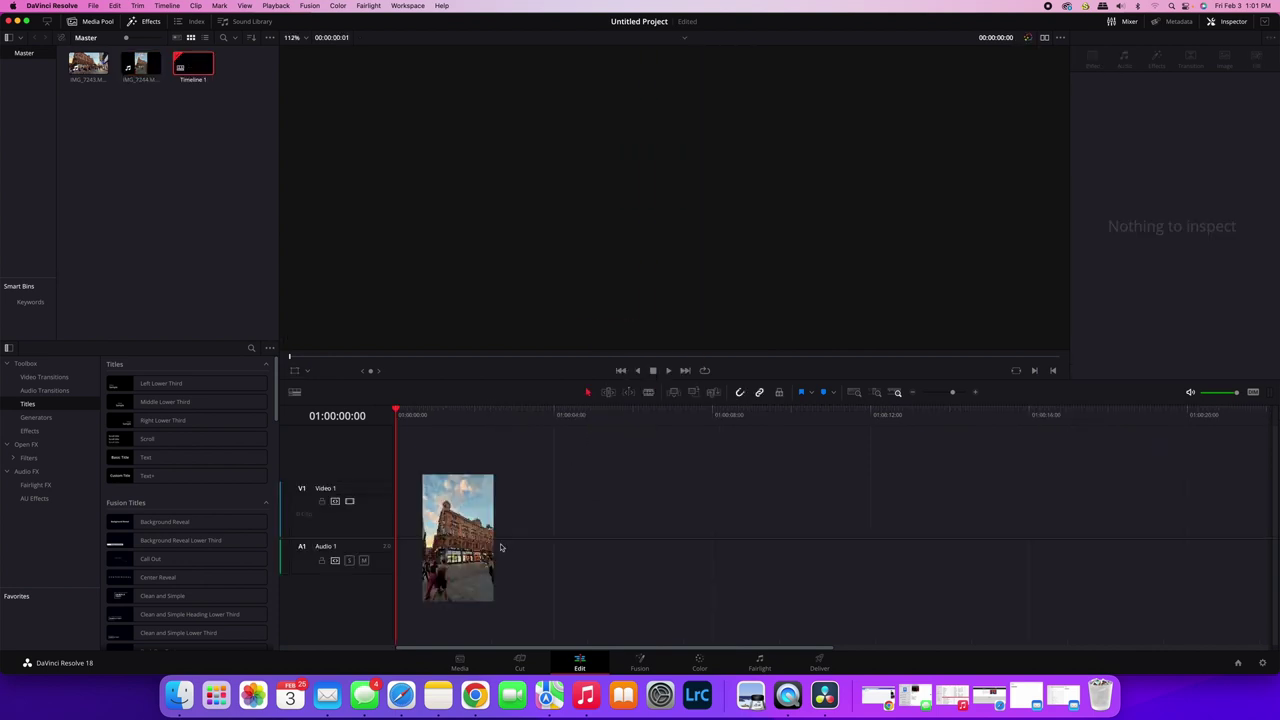
pyautogui.moveTo(501, 547); pyautogui.dragTo(410, 510)
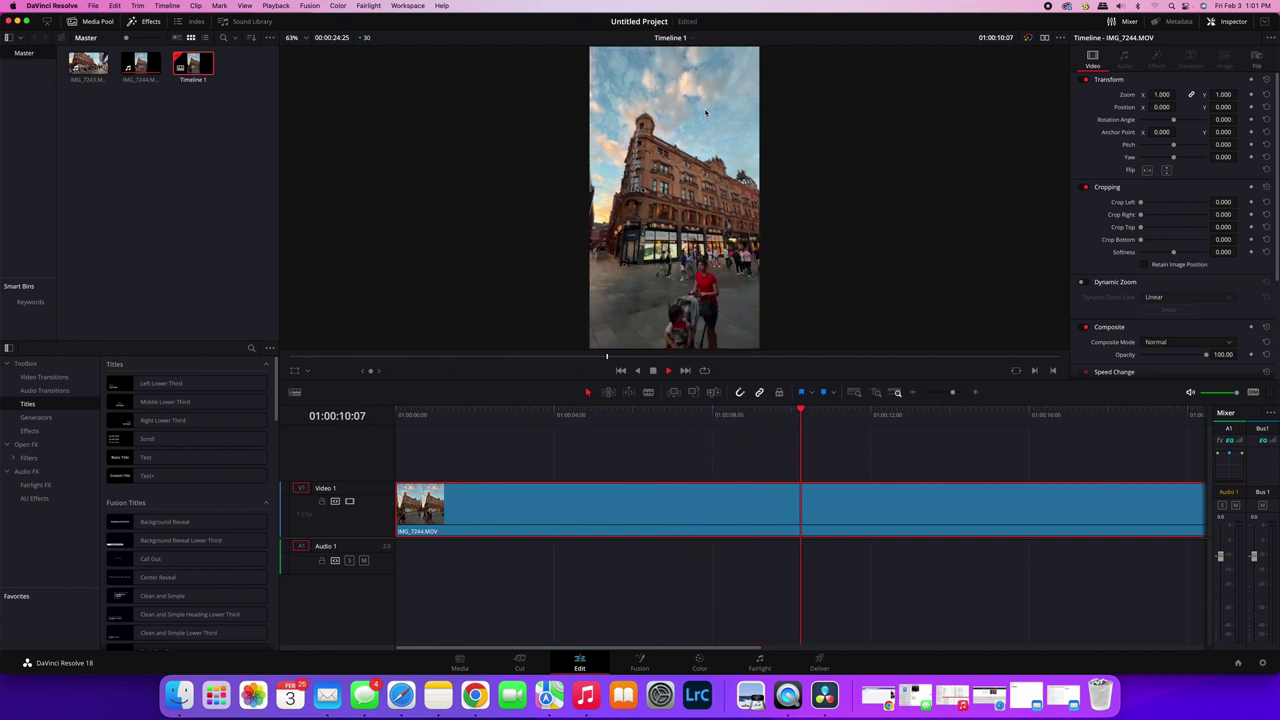
pyautogui.scroll(-1, 705, 113)
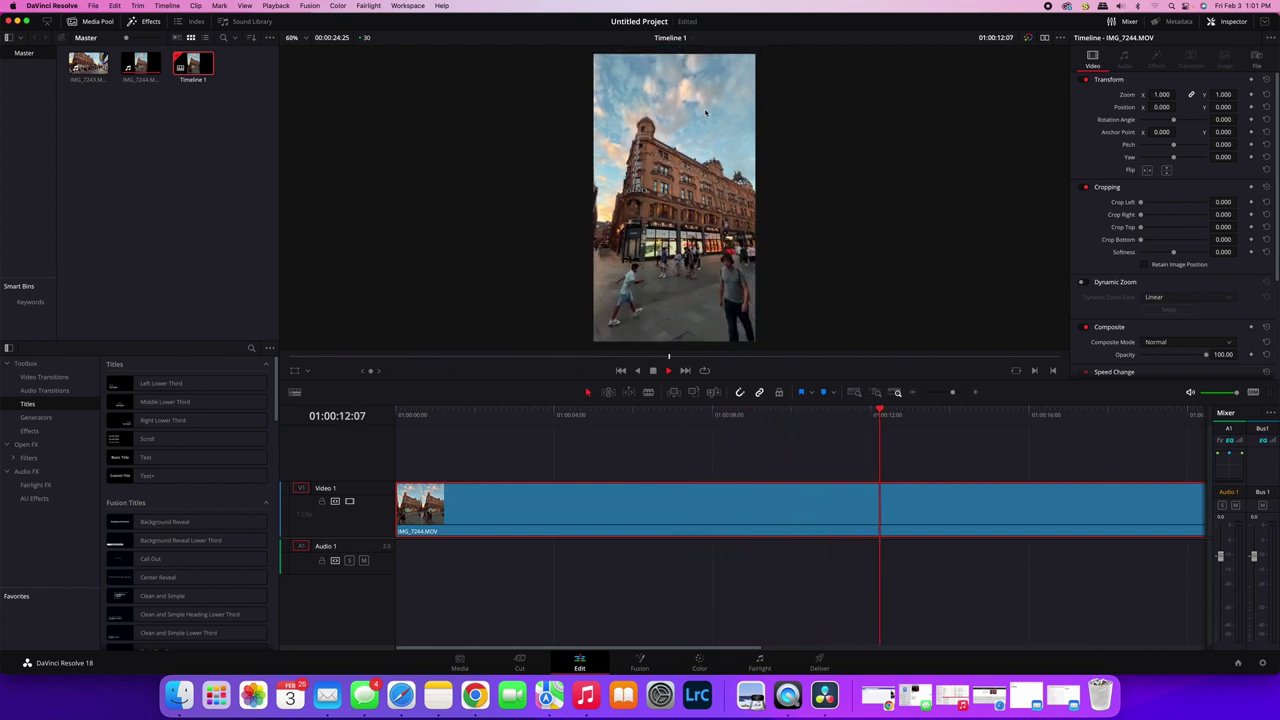
pyautogui.moveTo(663, 649); pyautogui.dragTo(963, 649)
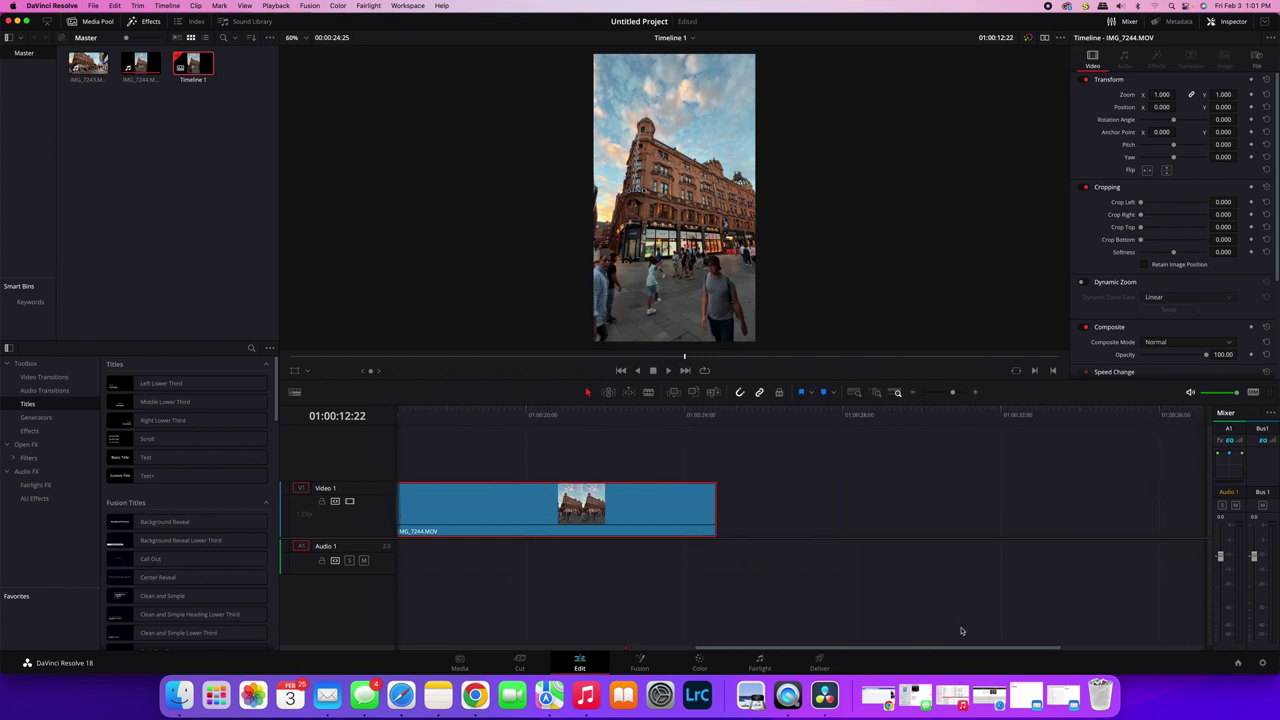
# Place IMG_7243 right after IMG_7244 on Video 1 and switch to the Color page.
pyautogui.doubleClick(82, 65)
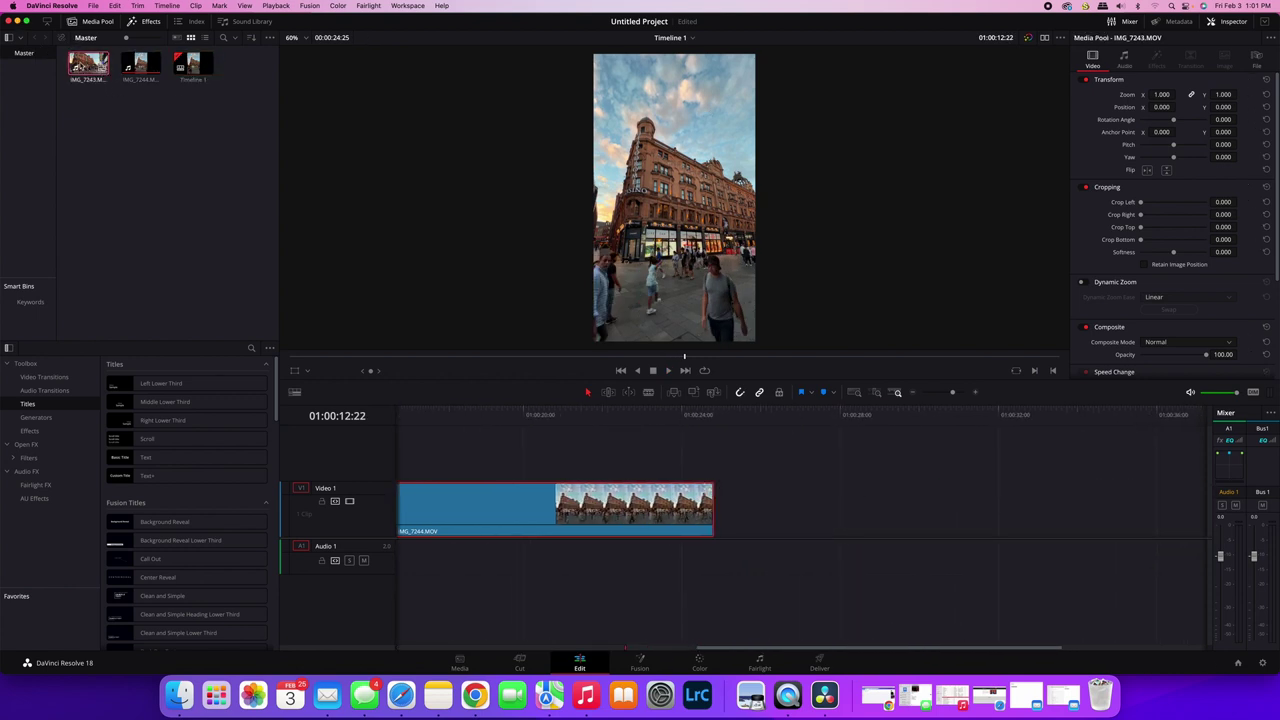
pyautogui.moveTo(76, 66); pyautogui.dragTo(278, 216)
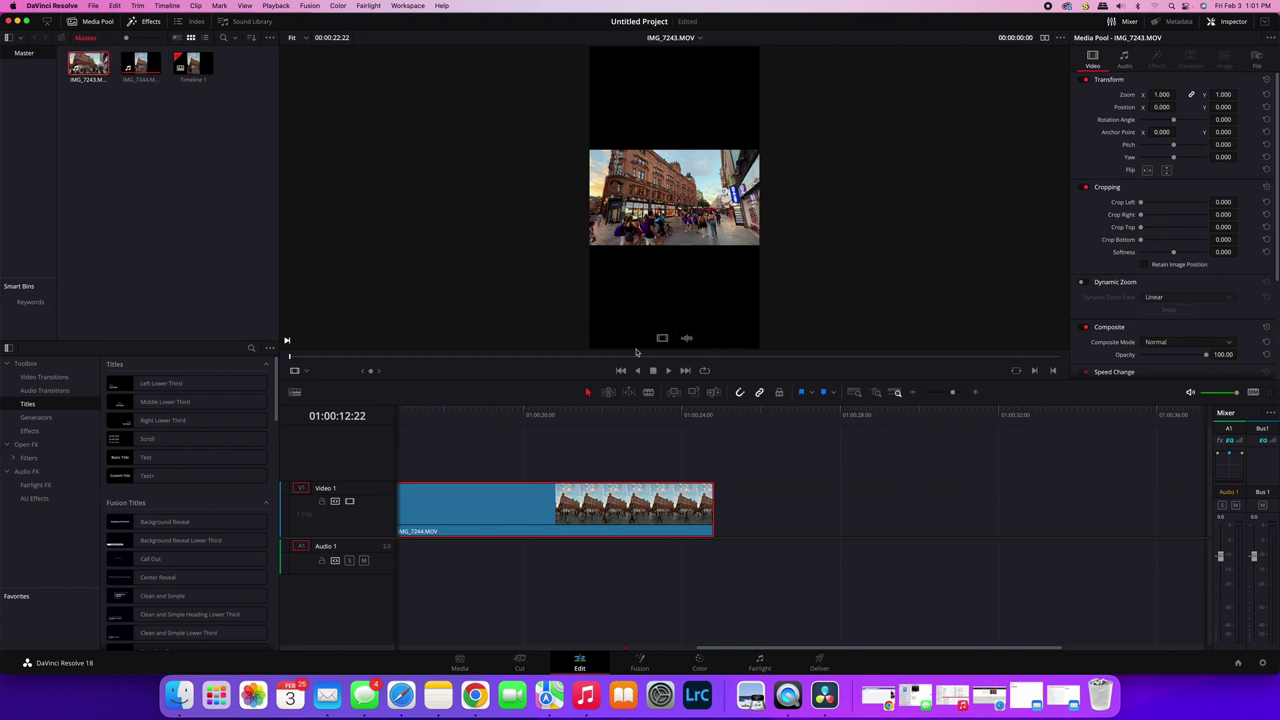
pyautogui.moveTo(661, 338)
pyautogui.mouseDown()
pyautogui.moveTo(797, 501)
pyautogui.moveTo(780, 505)
pyautogui.mouseUp()
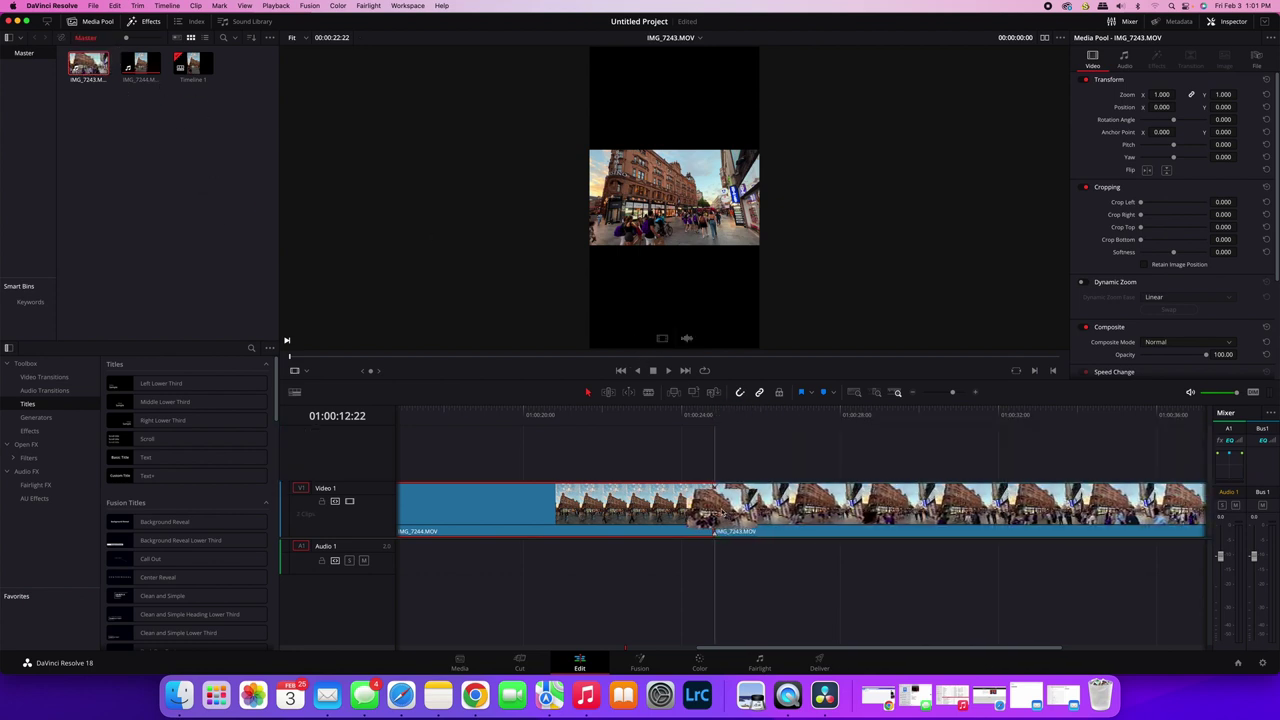
pyautogui.click(738, 412)
pyautogui.moveTo(738, 412); pyautogui.dragTo(759, 412)
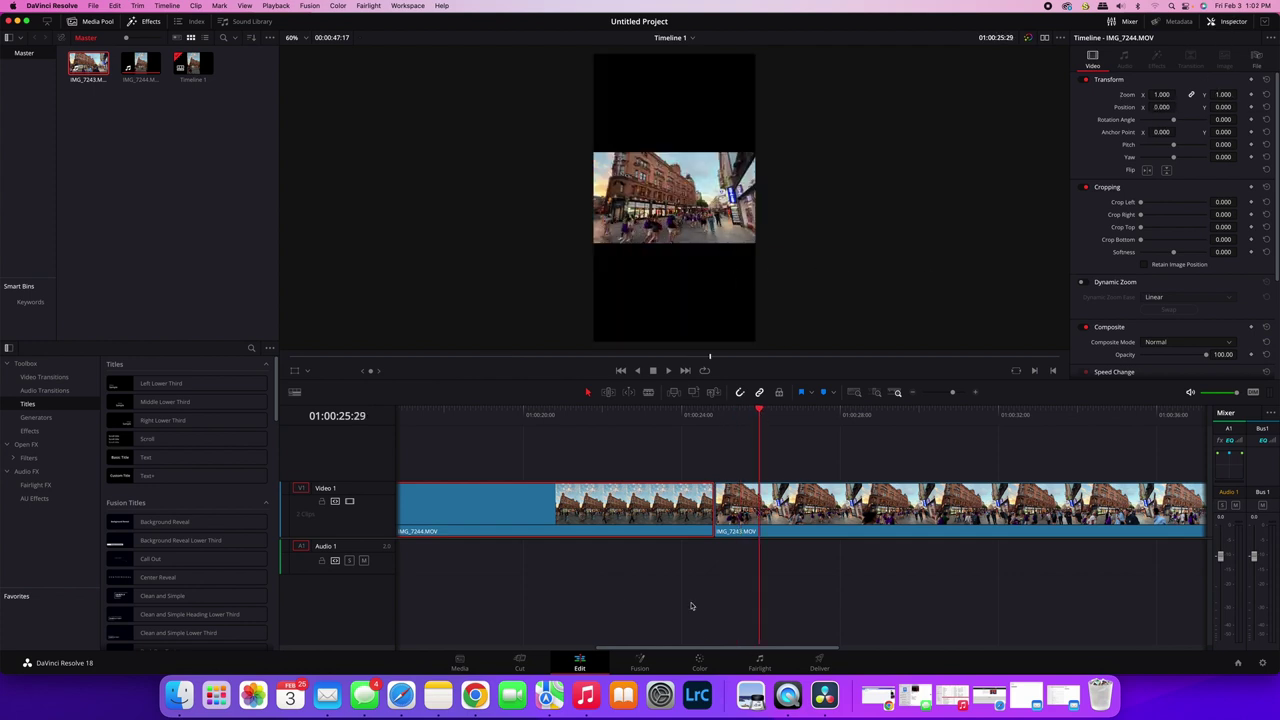
pyautogui.click(699, 662)
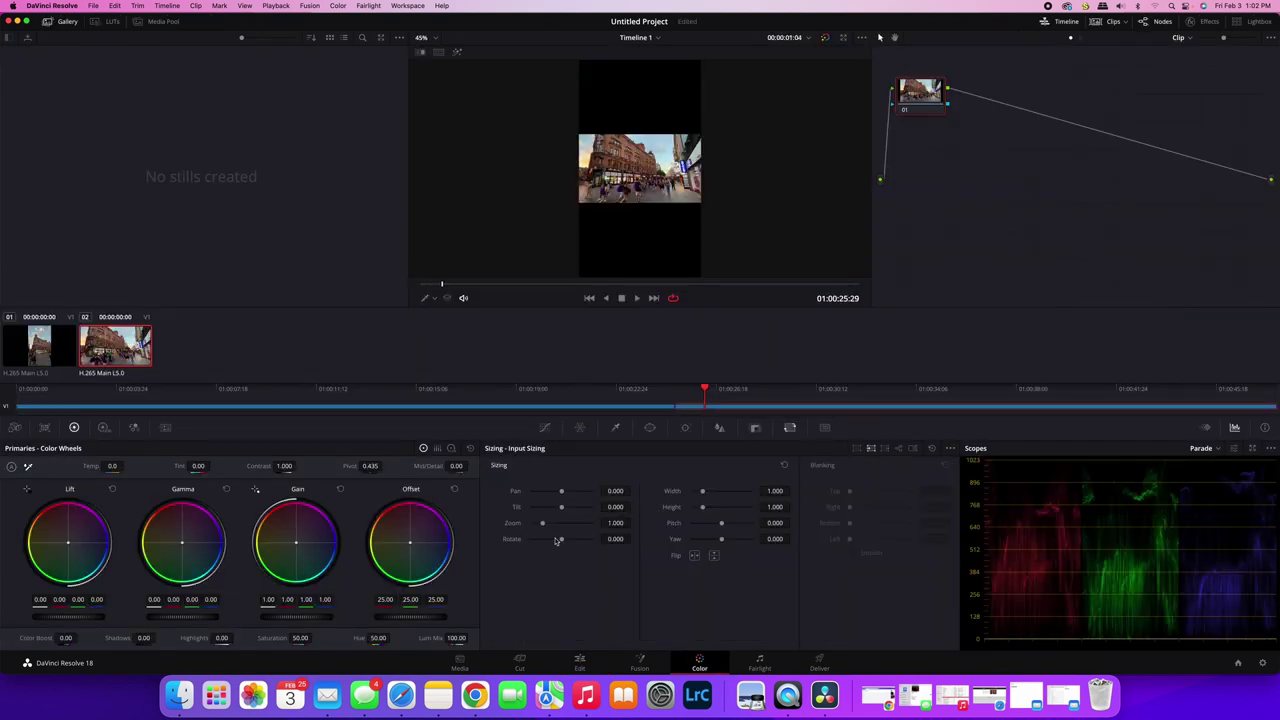
# Set IMG_7243's Input Sizing zoom to about 3.316, then return to the Edit page before the cut.
pyautogui.moveTo(545, 529); pyautogui.dragTo(583, 523)
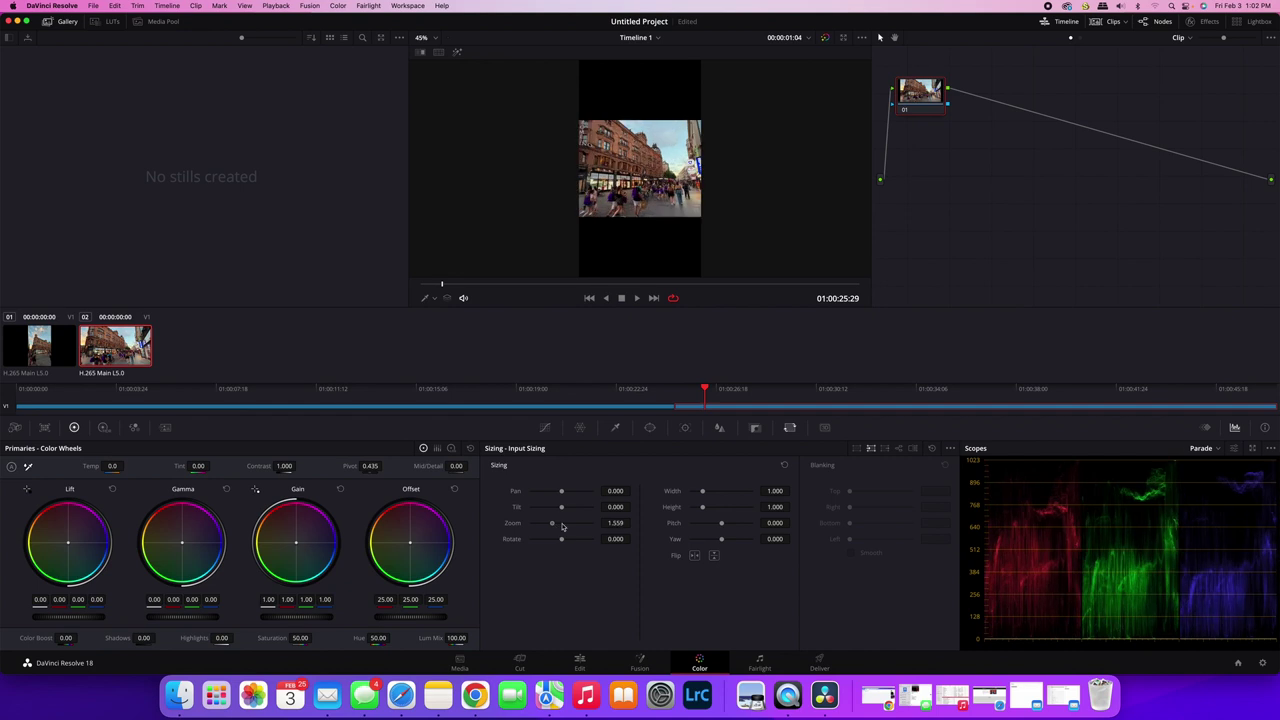
pyautogui.moveTo(583, 523); pyautogui.dragTo(582, 523)
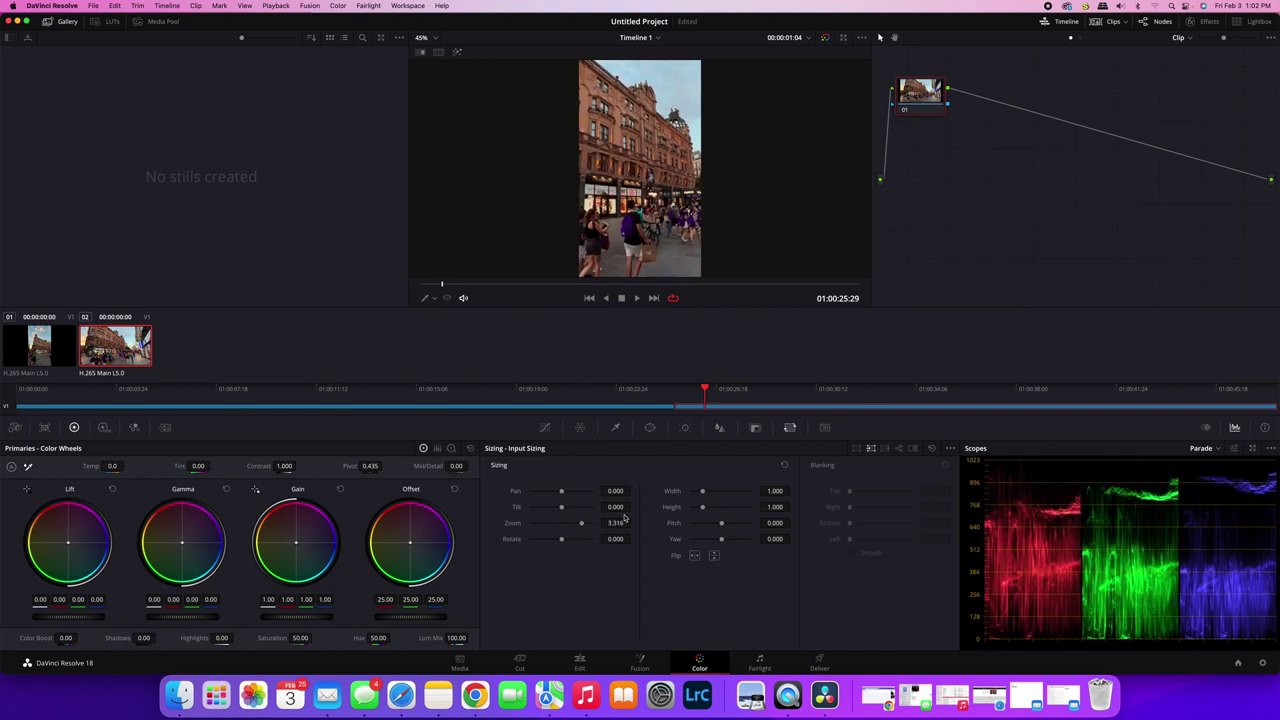
pyautogui.click(579, 662)
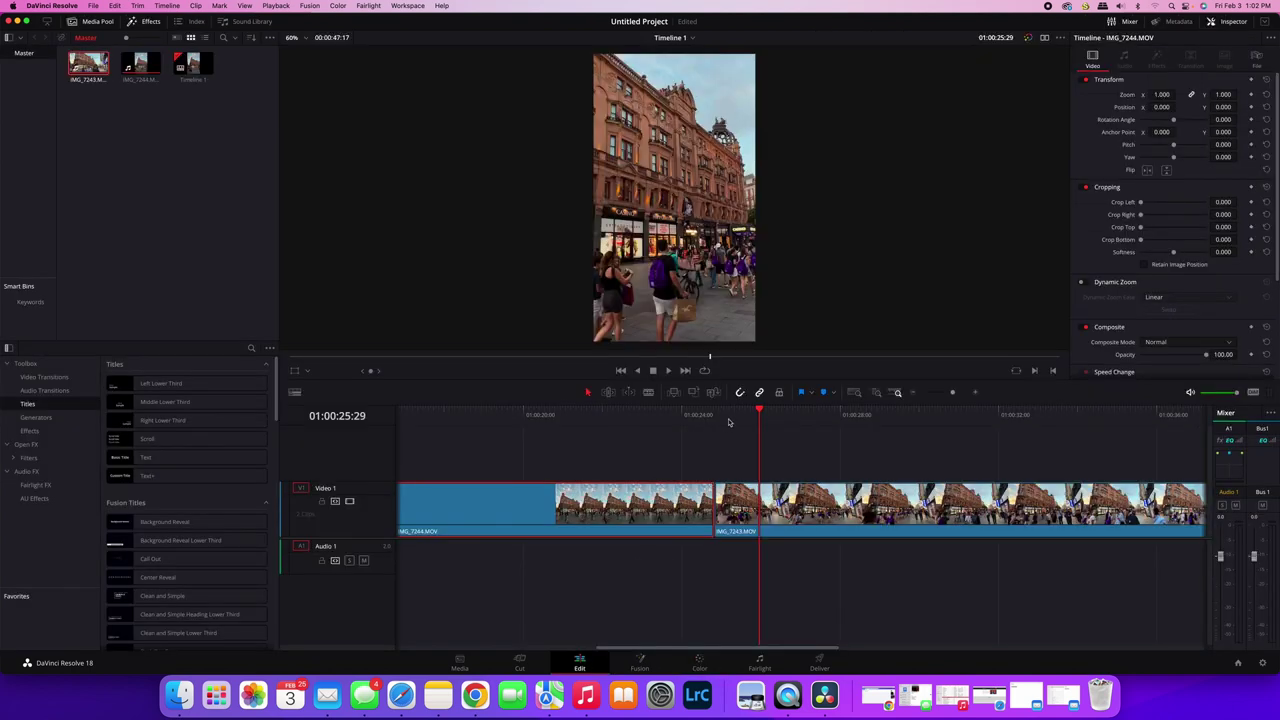
pyautogui.moveTo(729, 422); pyautogui.dragTo(668, 422)
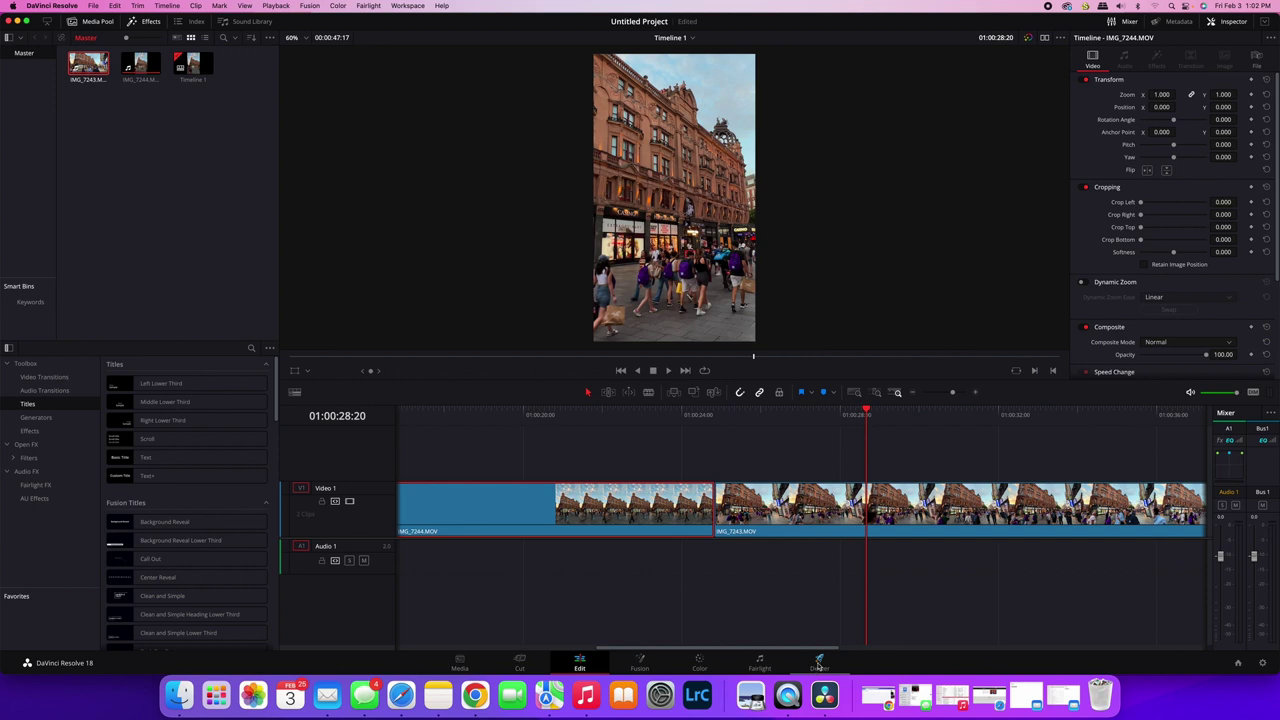
# On the Deliver page, name the render 'london' and set its location to the Desktop.
pyautogui.click(819, 663)
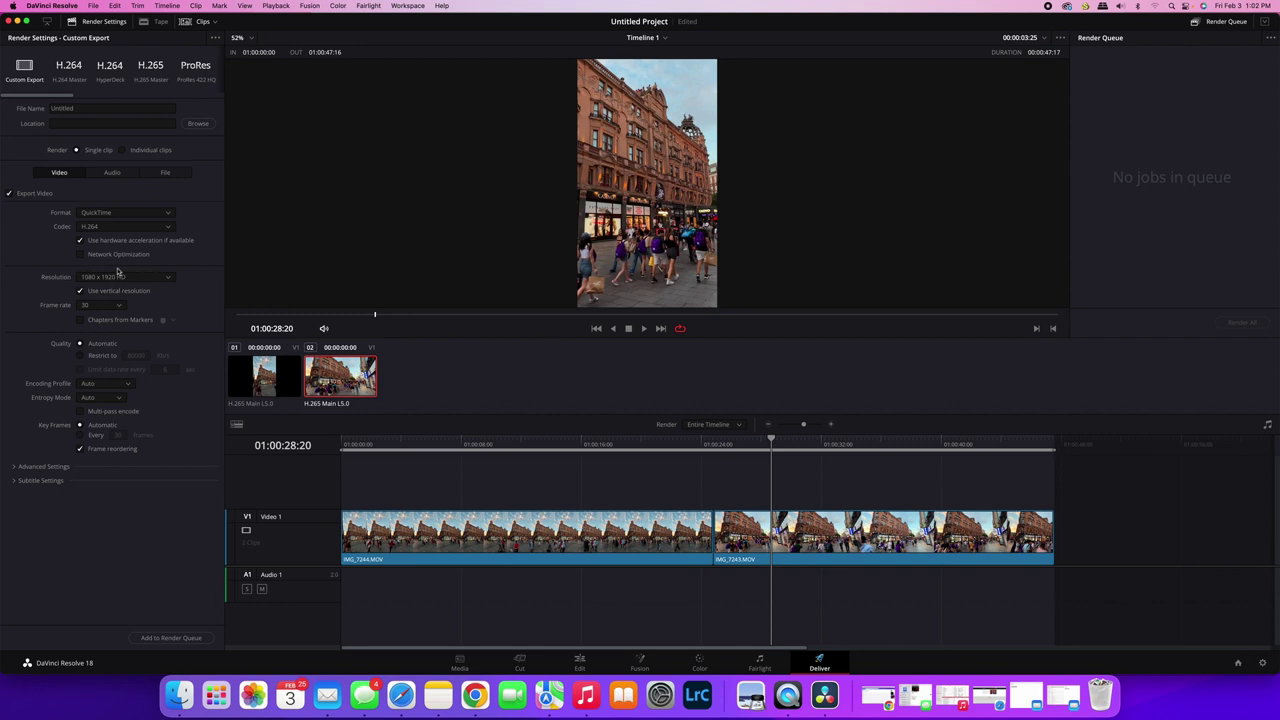
pyautogui.click(68, 108)
pyautogui.press('BackSpace')
pyautogui.write('london')
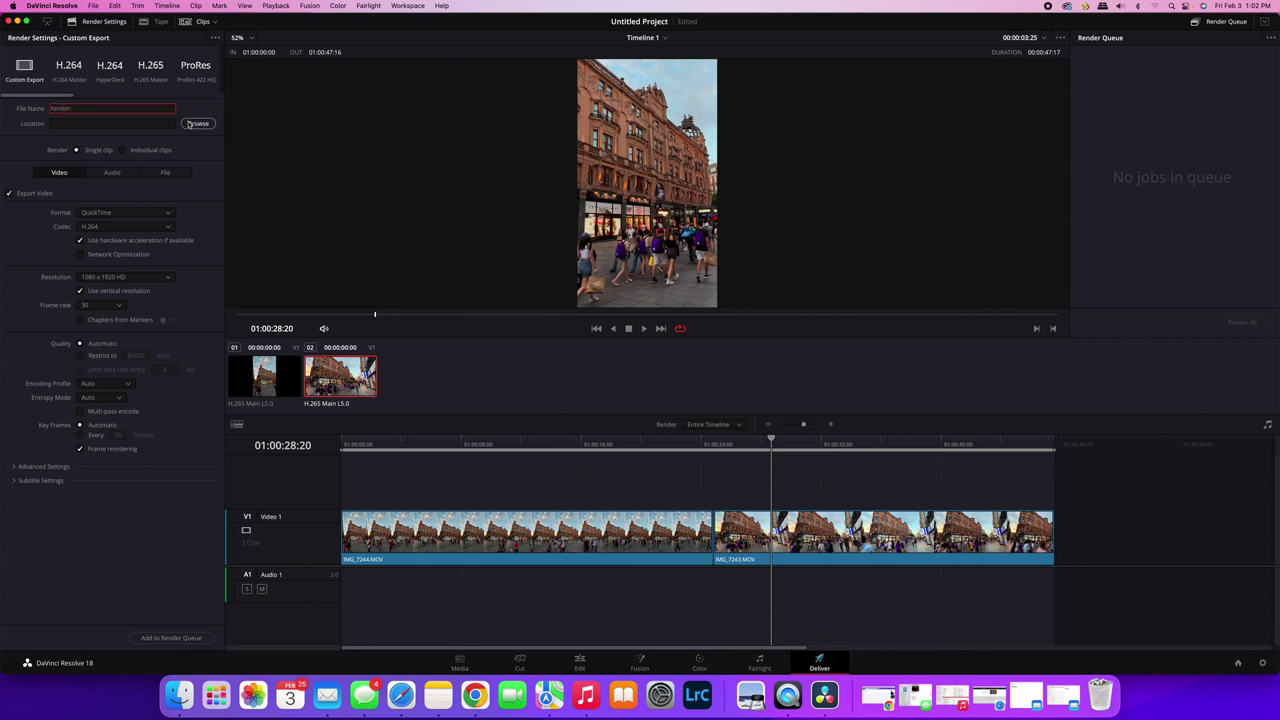
pyautogui.click(189, 123)
pyautogui.click(193, 125)
pyautogui.click(487, 263)
pyautogui.press('Return')
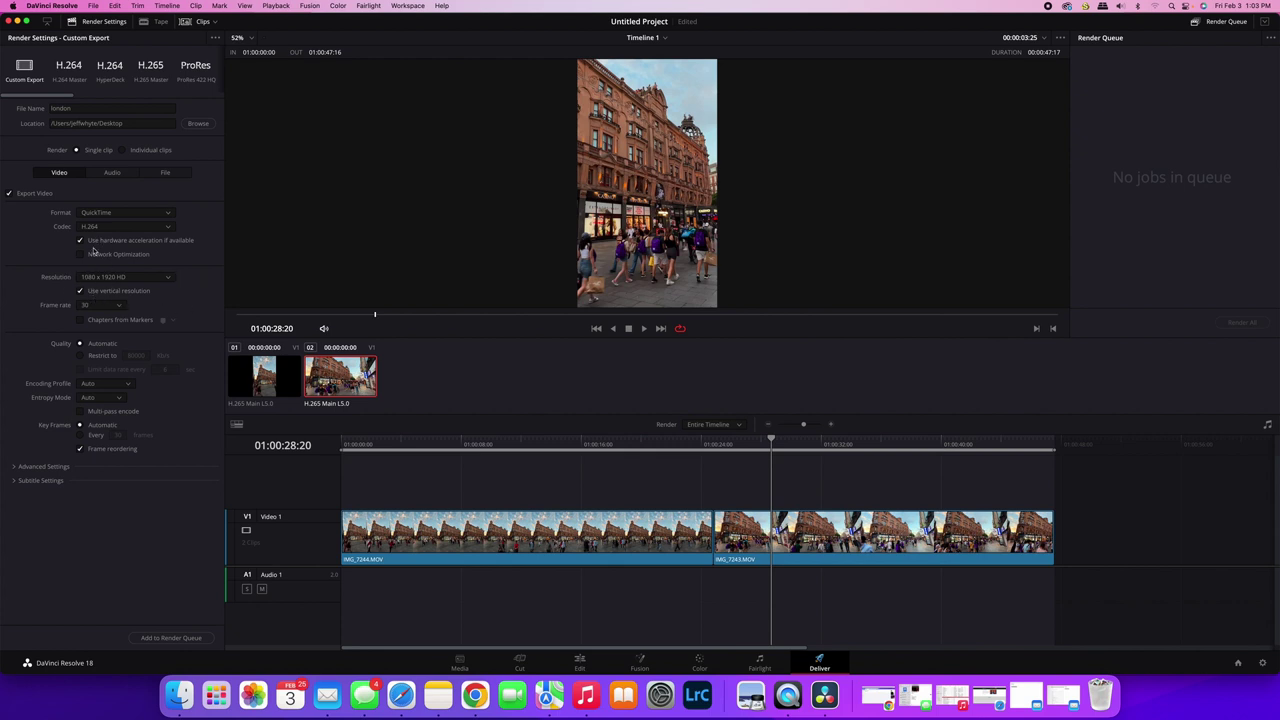
# Set the render format to MP4 and restrict quality to 40000 Kb/s.
pyautogui.click(111, 214)
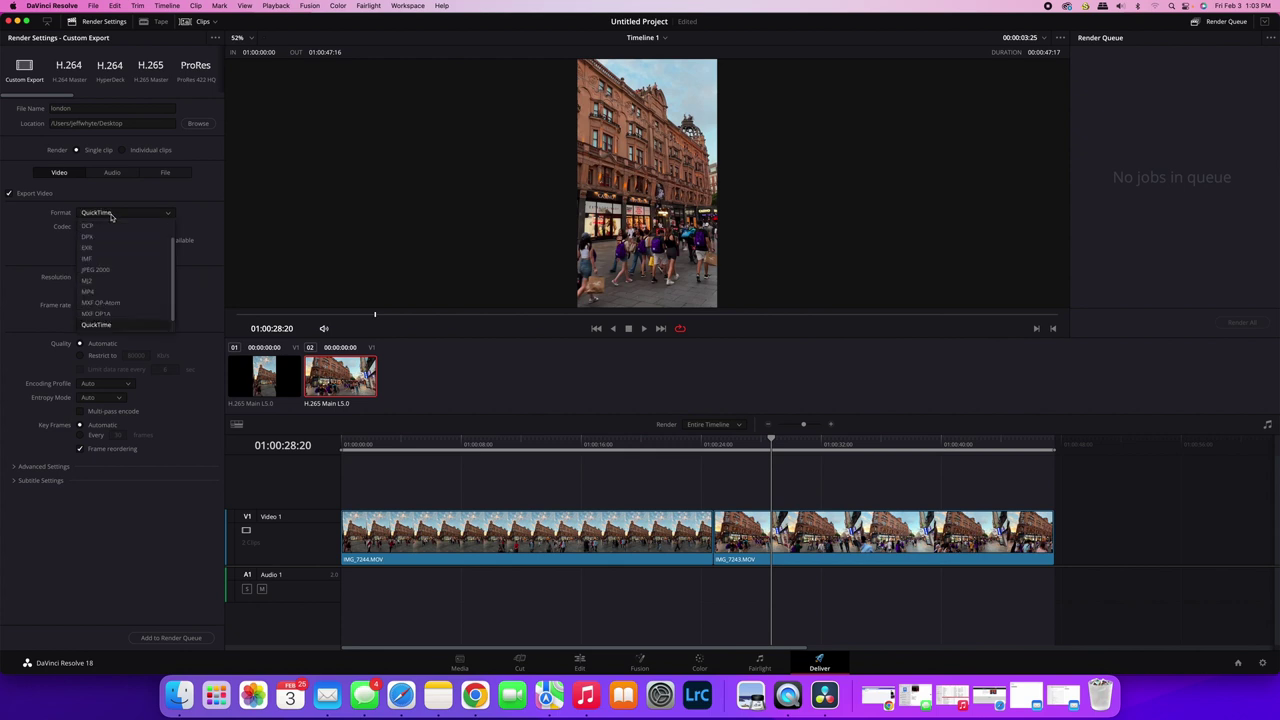
pyautogui.click(101, 292)
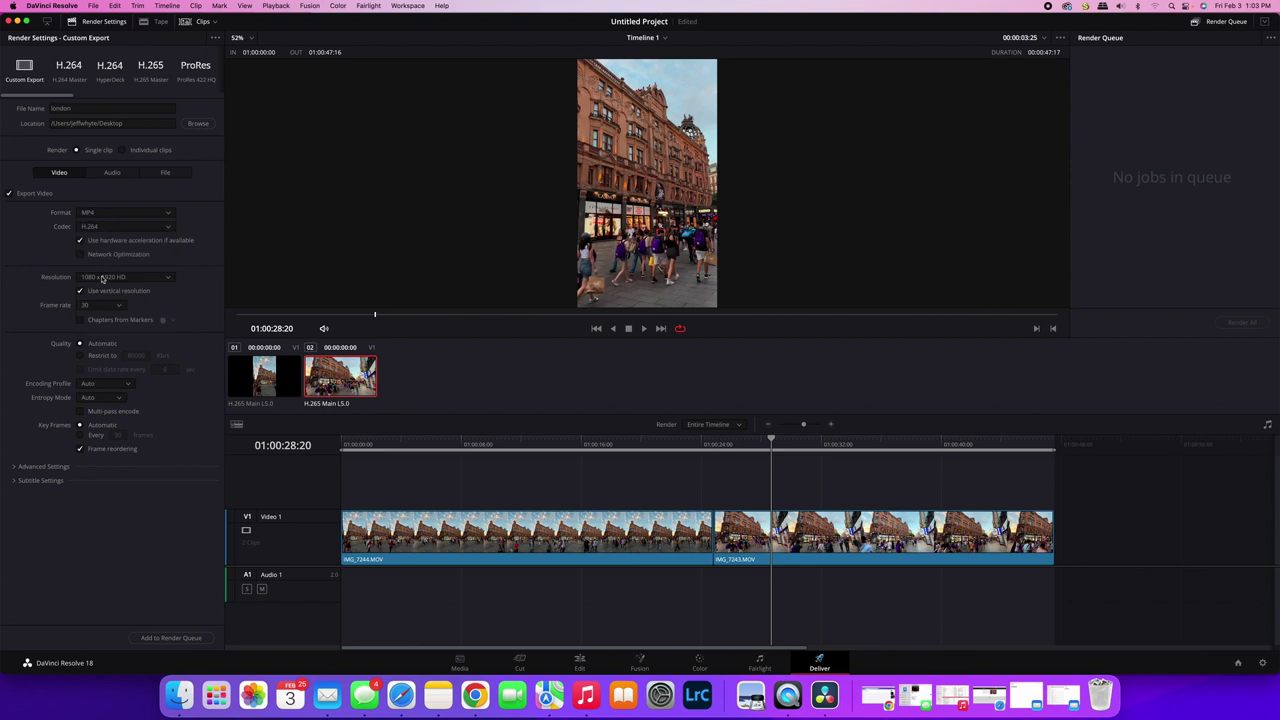
pyautogui.click(80, 356)
pyautogui.click(130, 355)
pyautogui.write('40000')
# Add the london render of Timeline 1 to the render queue as Job 1.
pyautogui.click(163, 639)
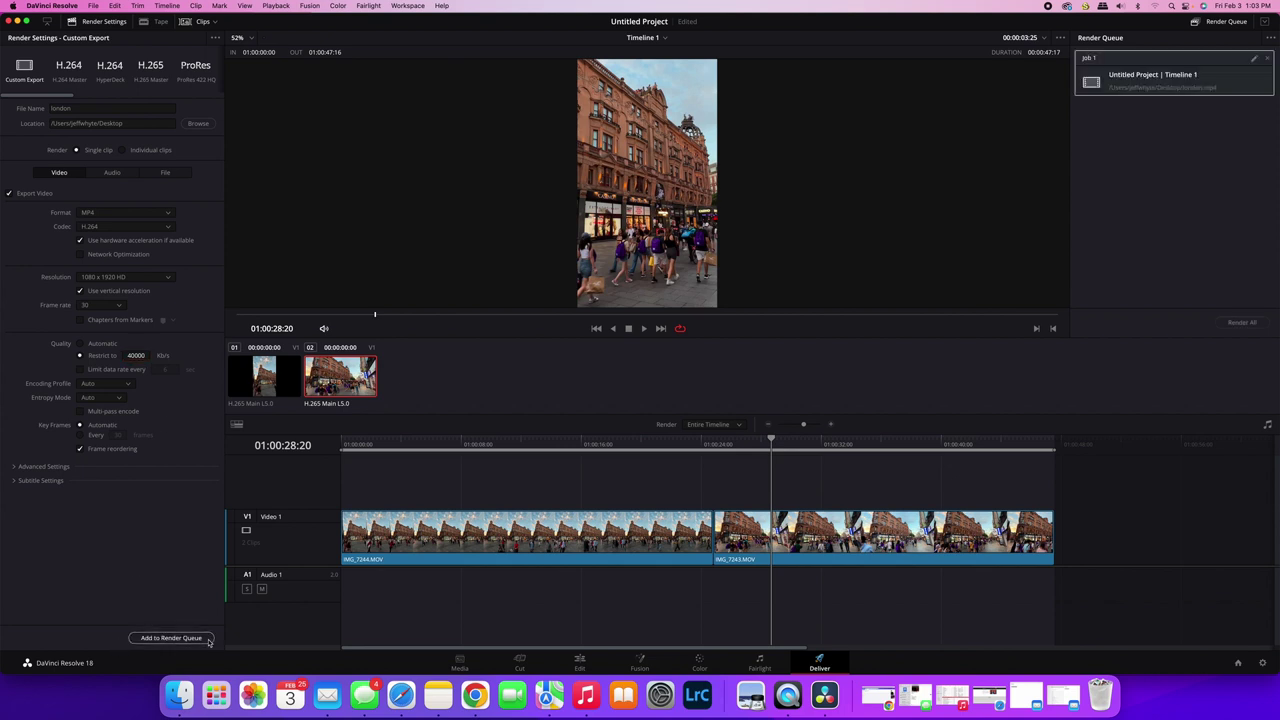